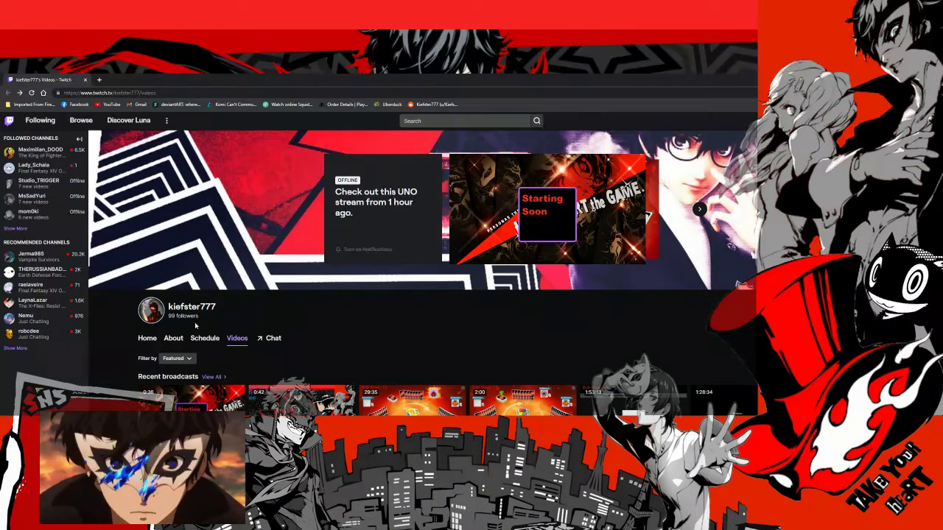
scroll(210, 353, down, 2)
scroll(221, 353, up, 1)
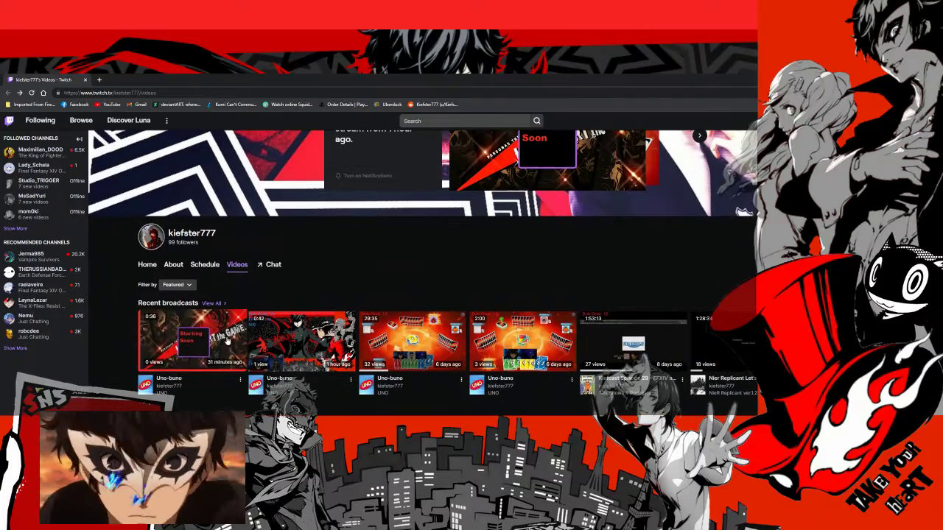
Play a recent kiefster777 Uno-buno broadcast to preview its Joker overlay
click(292, 351)
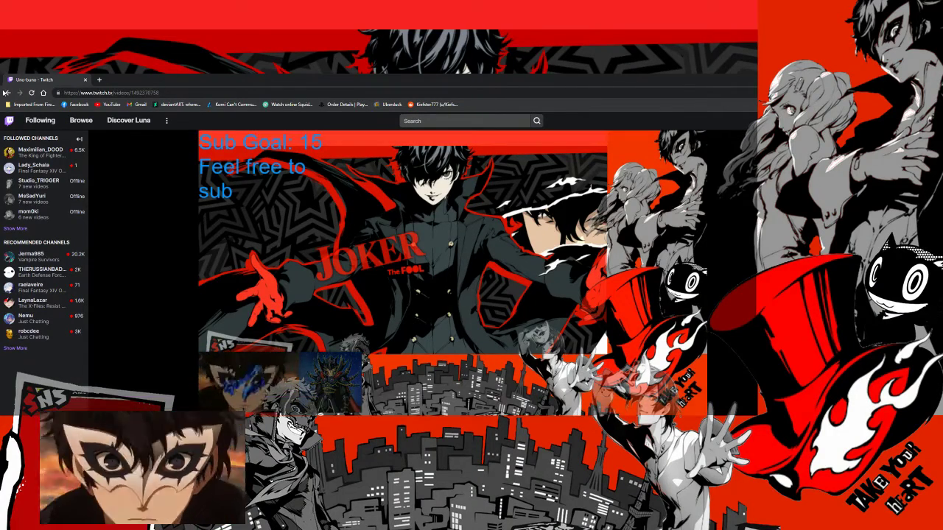
Return to the Videos list and open the Uno-buno 'Starting Soon' broadcast
click(7, 94)
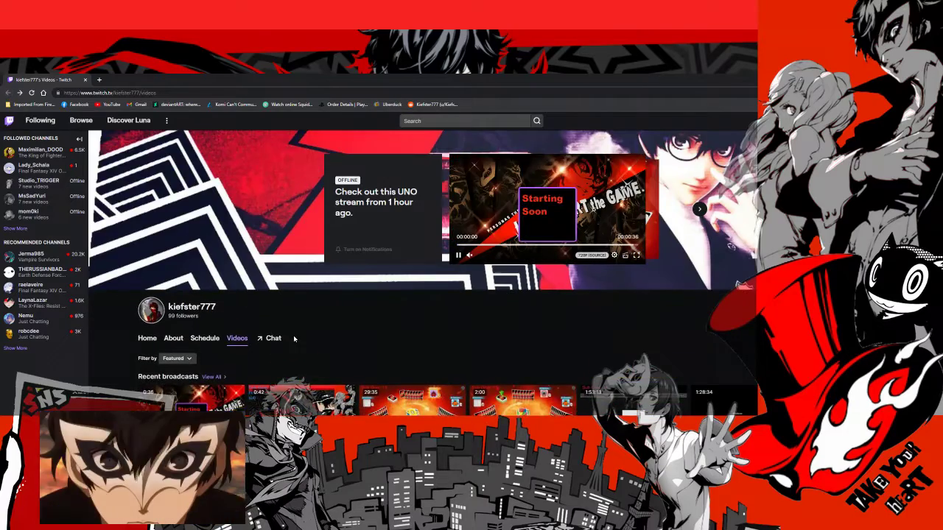
scroll(294, 335, down, 2)
click(184, 307)
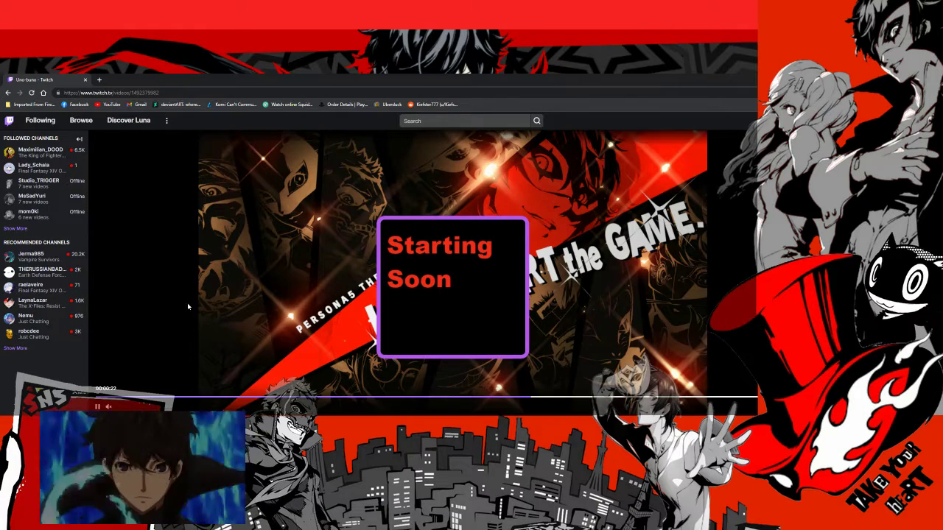
scroll(423, 273, down, 1)
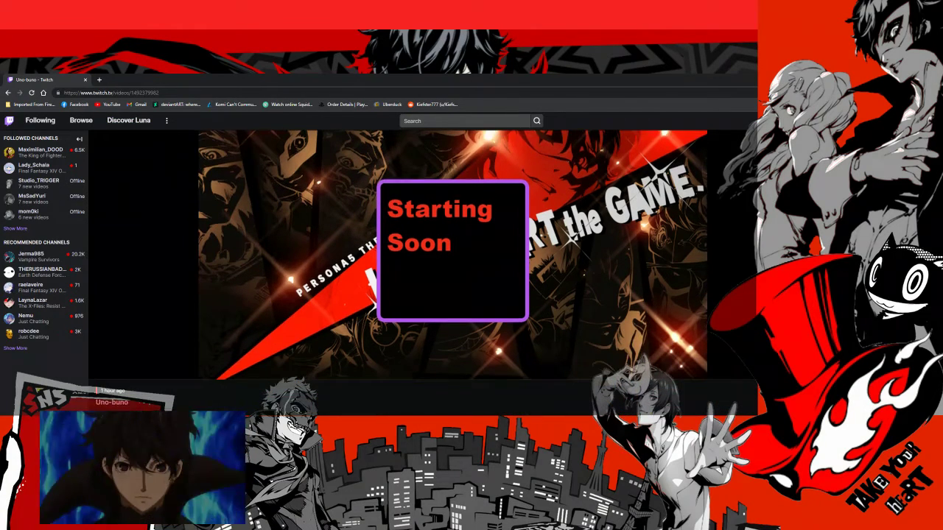
click(121, 414)
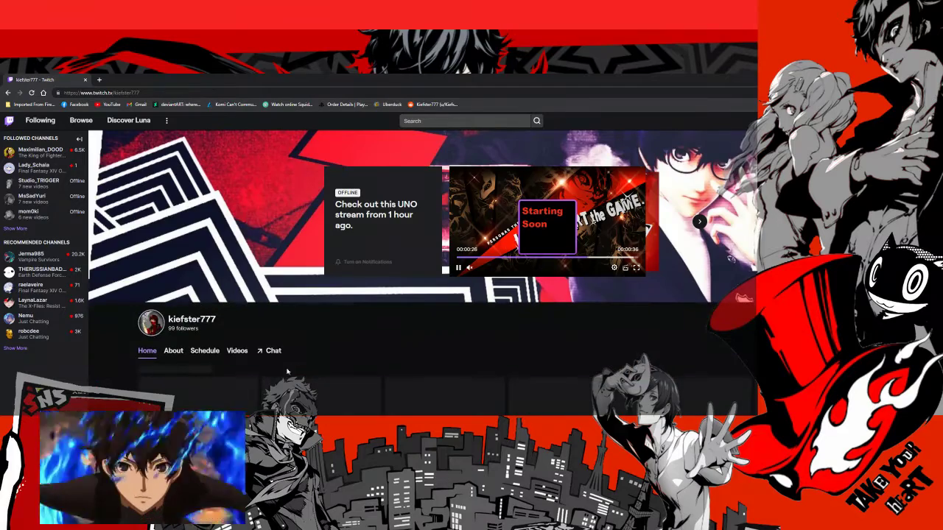